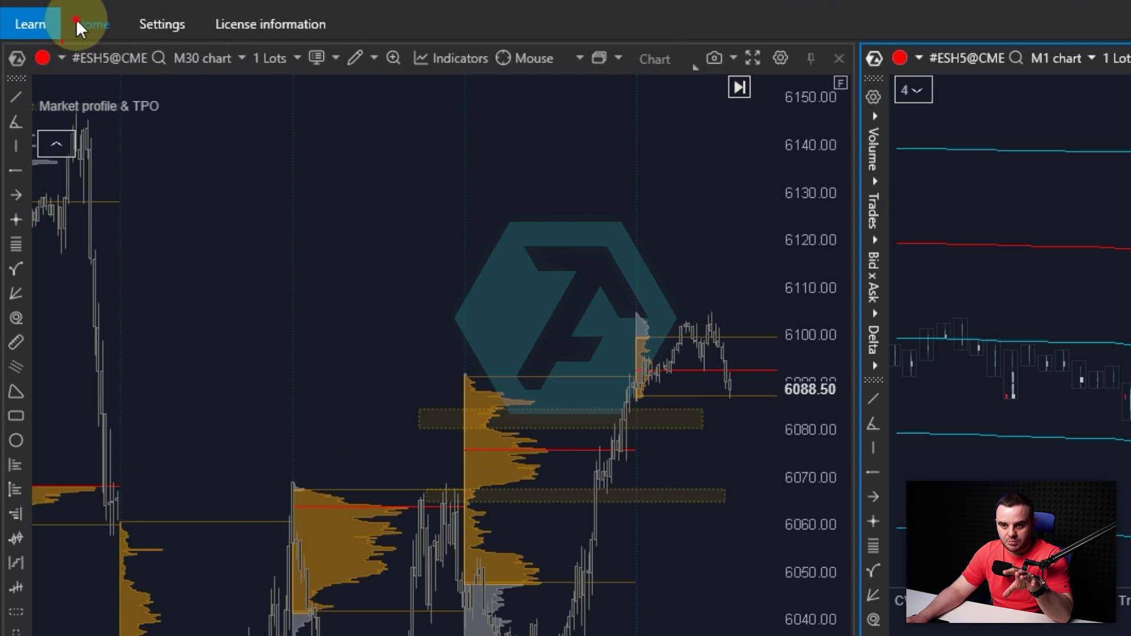
From Home > Connections, add a new connection with MT5 as the data provider and proceed to its settings.
click(54, 13)
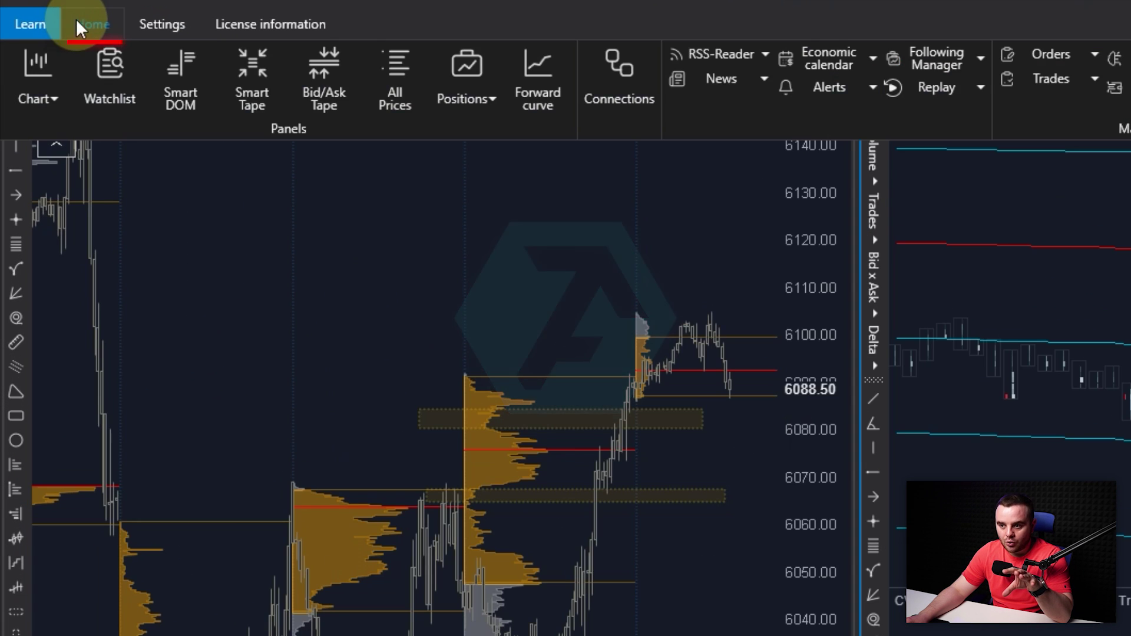
click(616, 85)
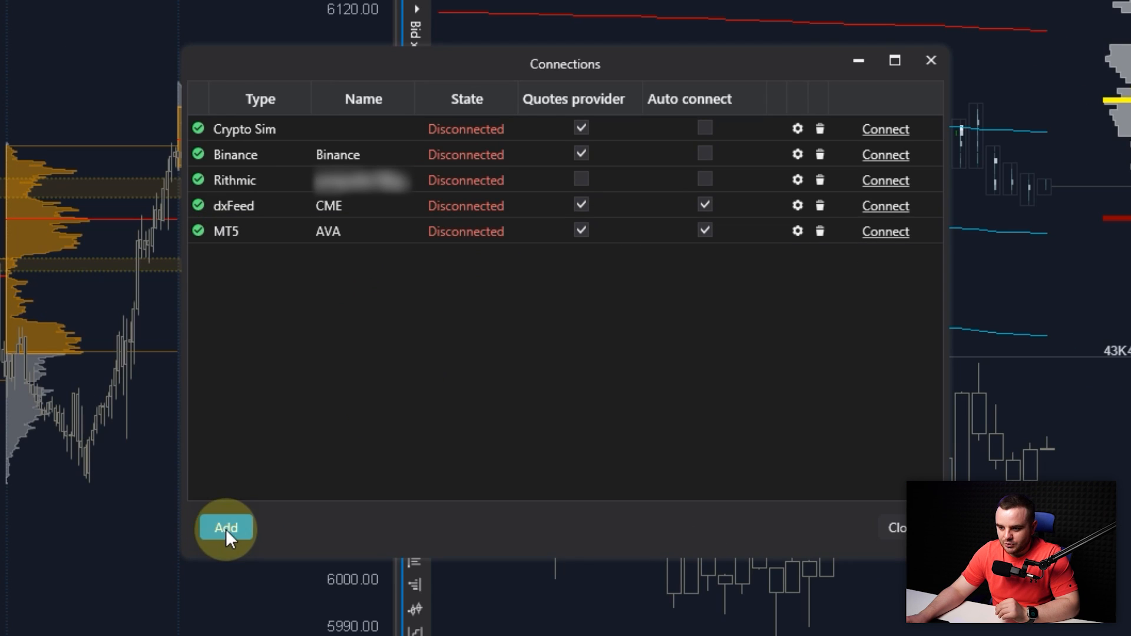
scroll(380, 354, down, 3)
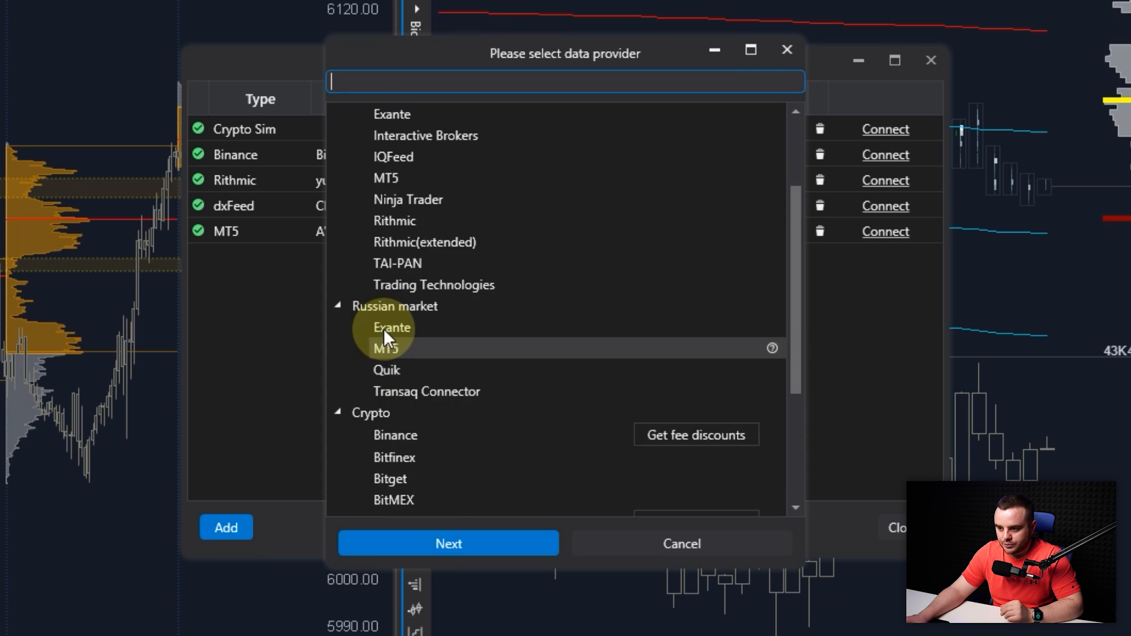
scroll(389, 274, down, 1)
click(391, 220)
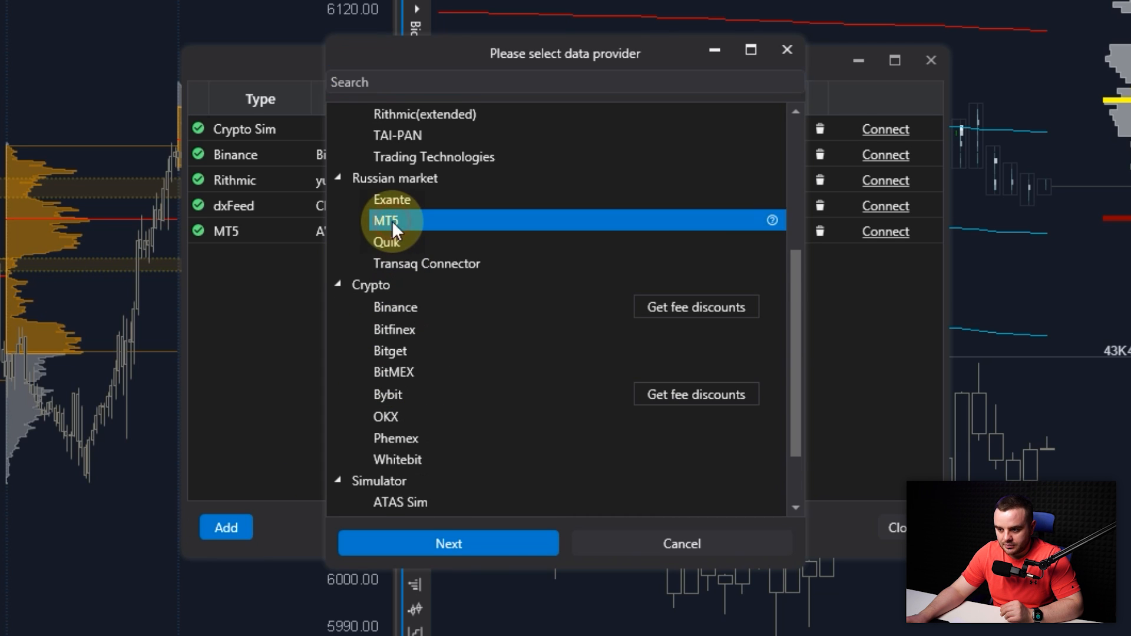
scroll(415, 265, up, 1)
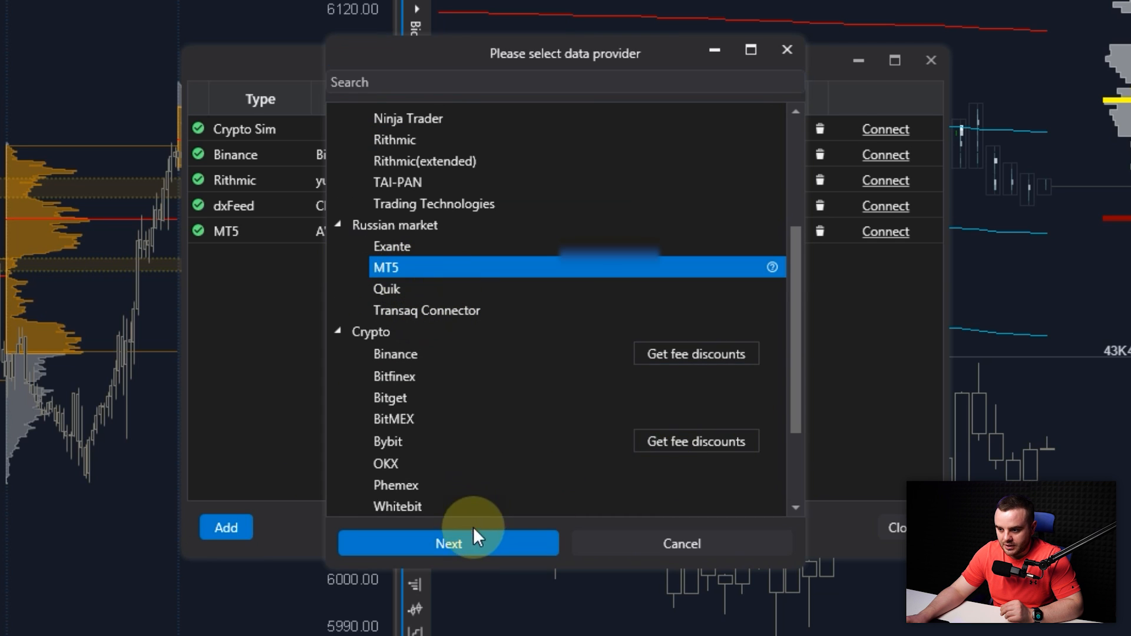
click(463, 543)
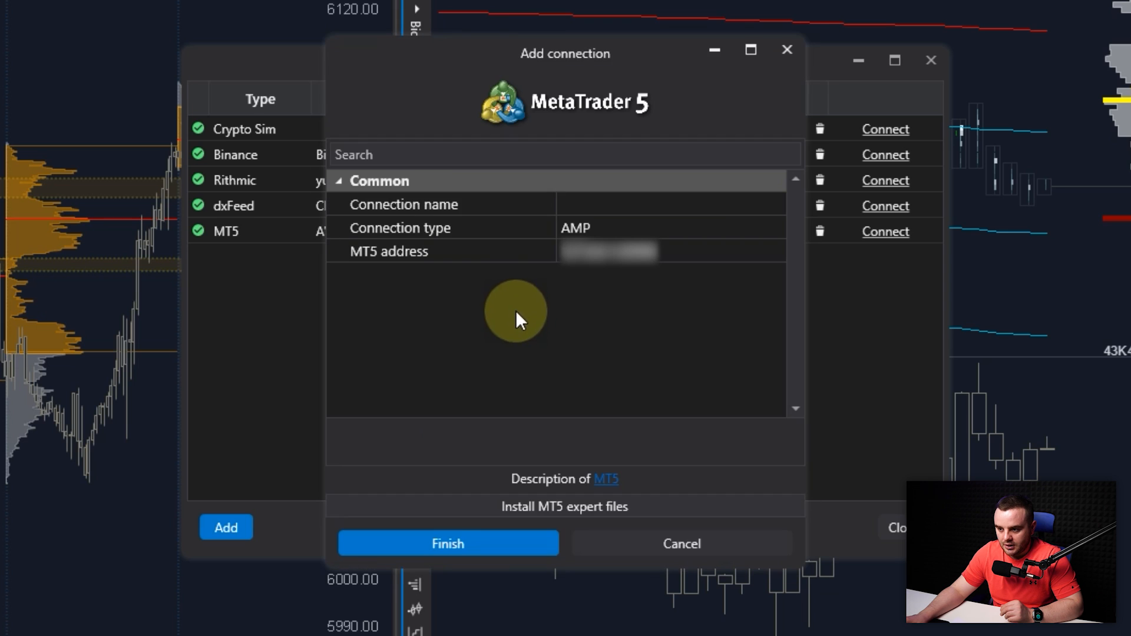
Name the connection AvaFutures, set its type to Ava Futures, finish, and reopen its settings.
click(633, 204)
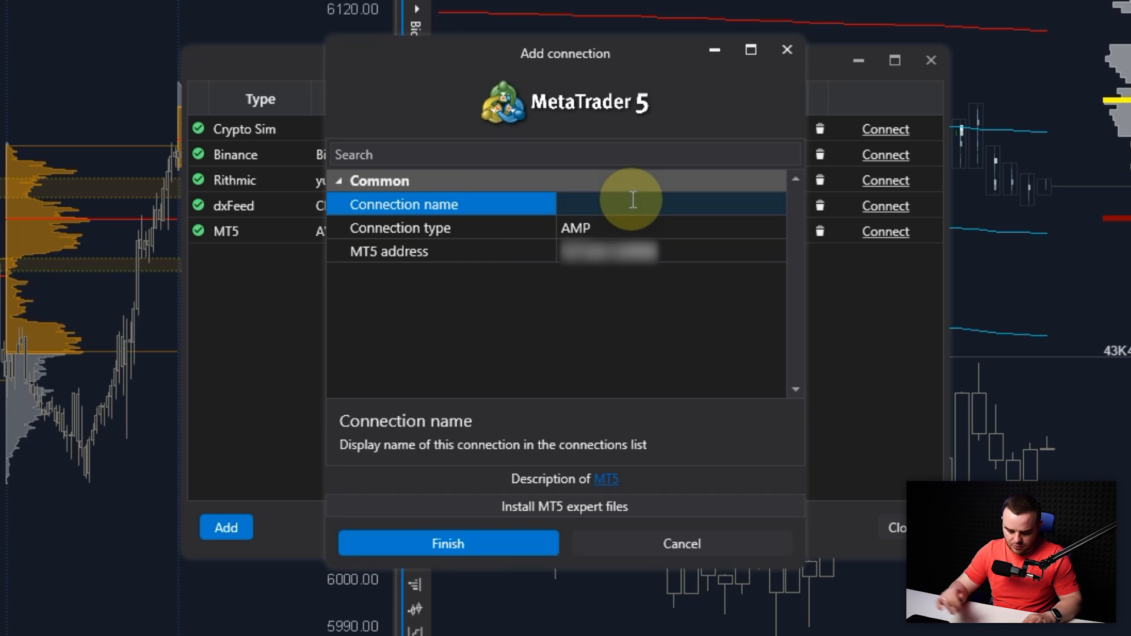
text(Mt5)
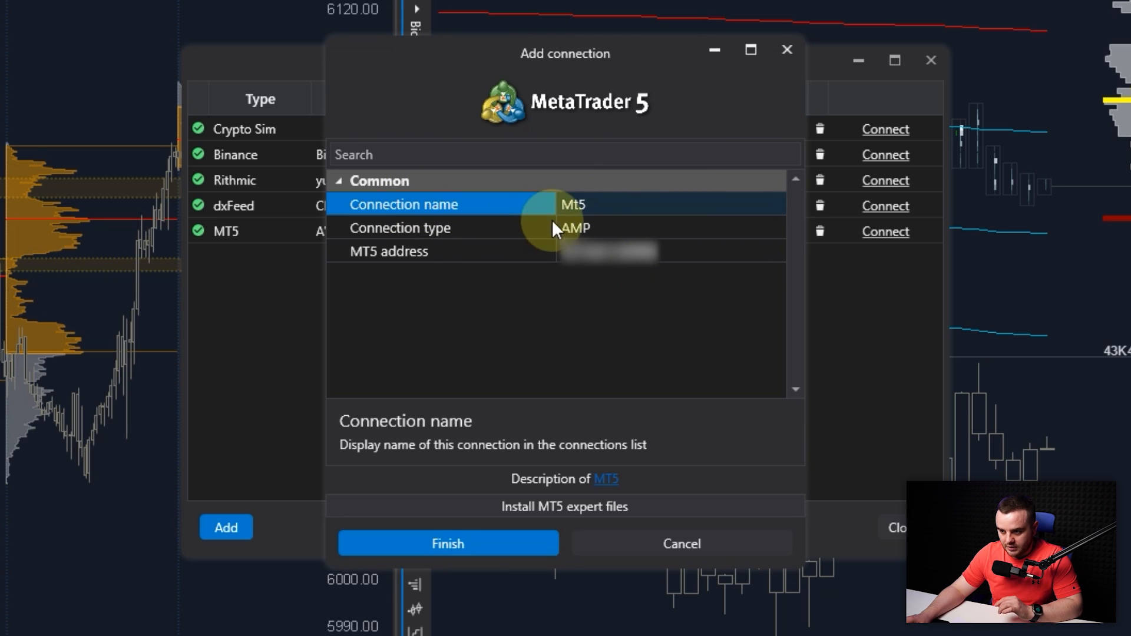
click(413, 230)
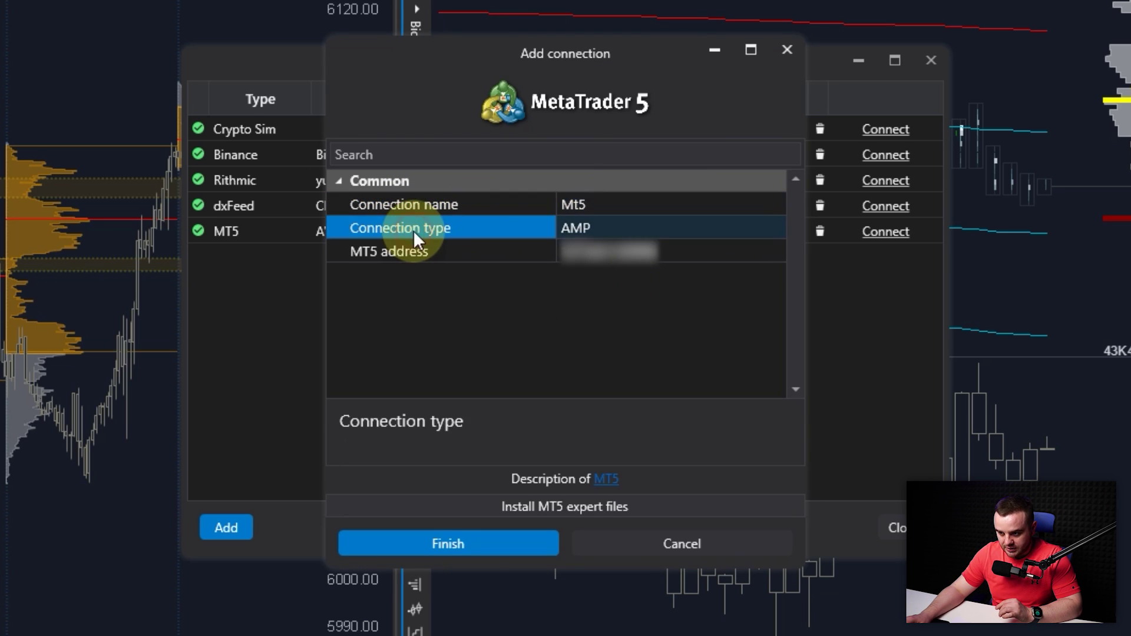
click(579, 228)
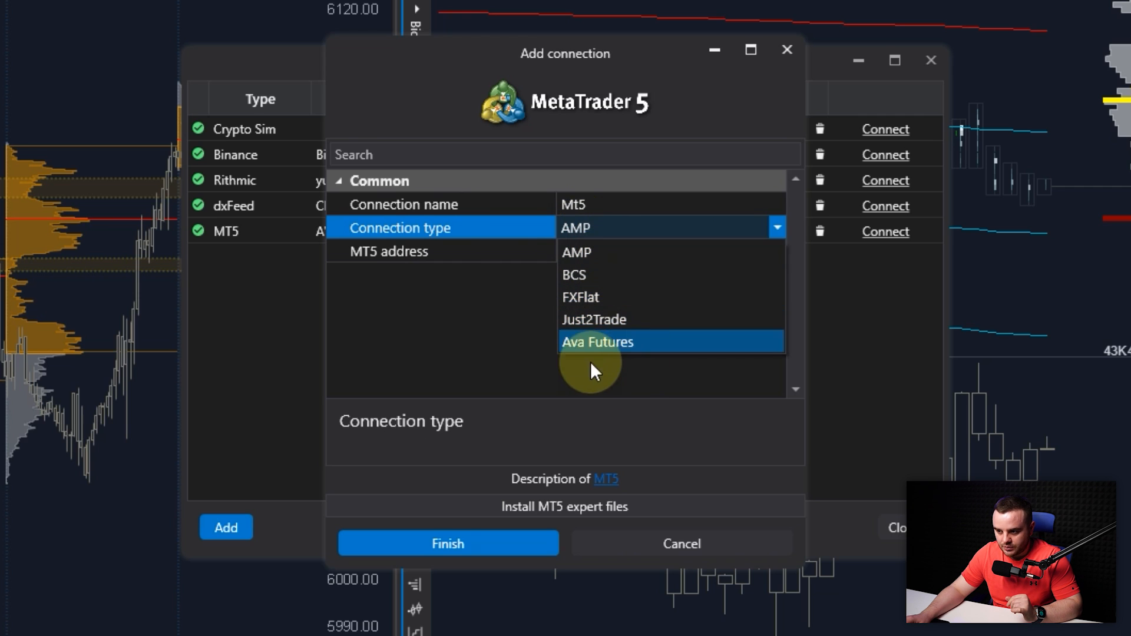
click(586, 344)
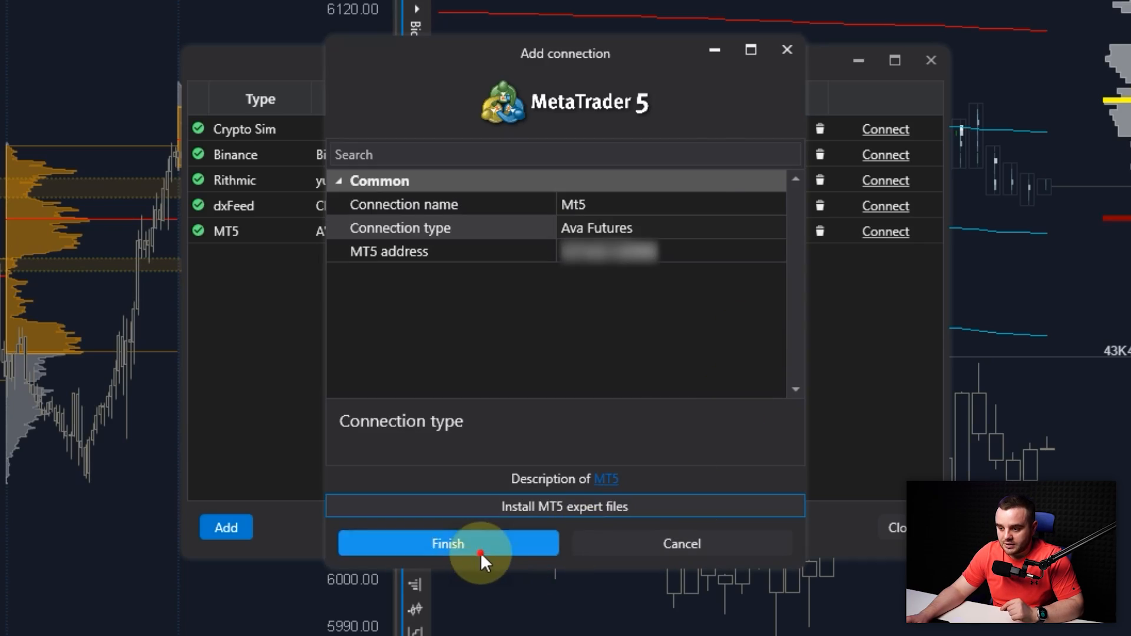
click(479, 552)
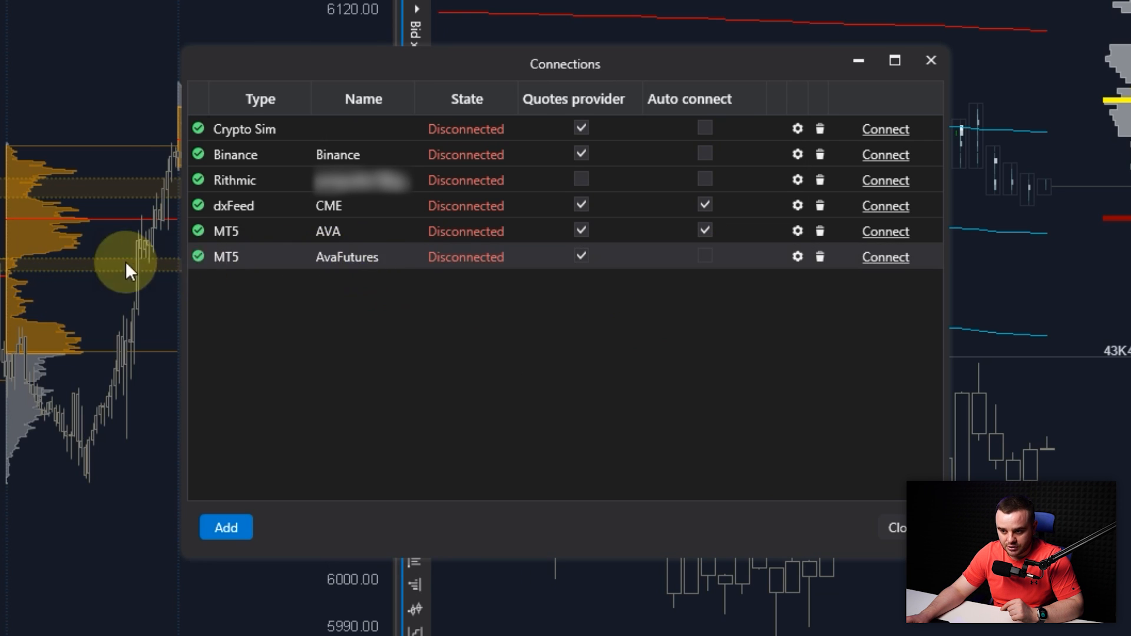
click(797, 257)
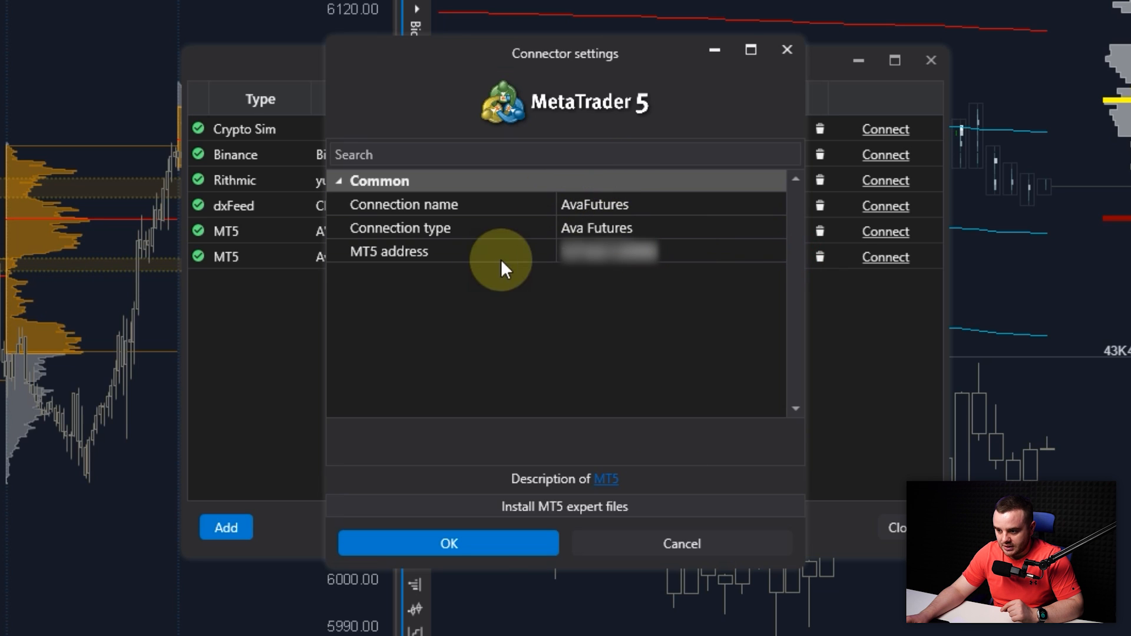
Confirm the settings and connect AvaFutures, then dismiss the 'target machine actively refused' error.
click(449, 543)
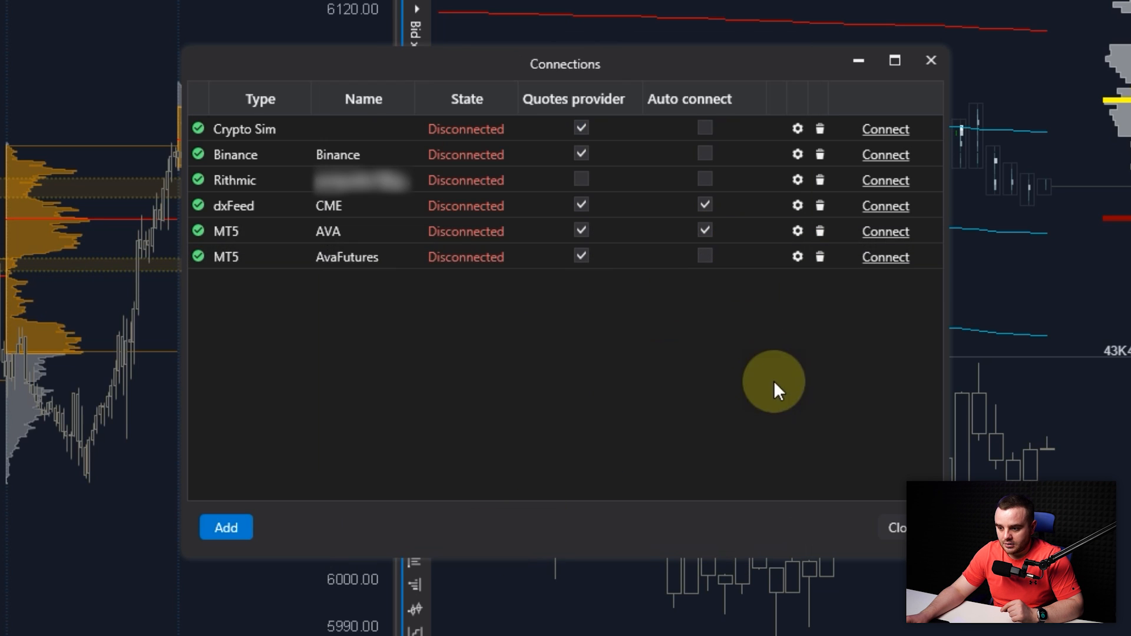
click(886, 257)
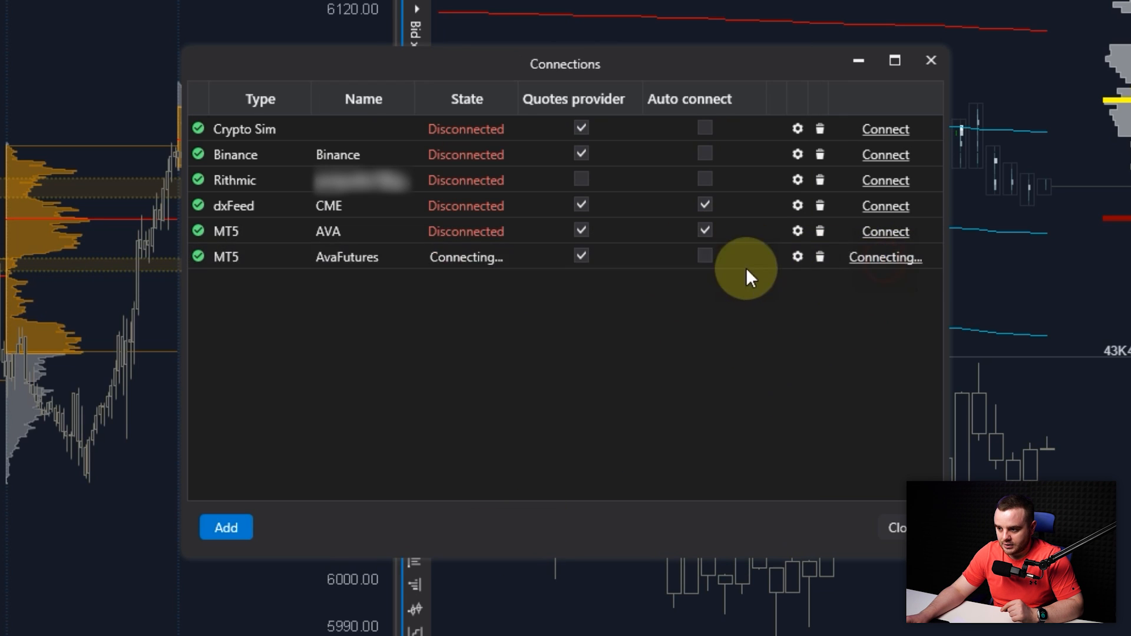
click(705, 256)
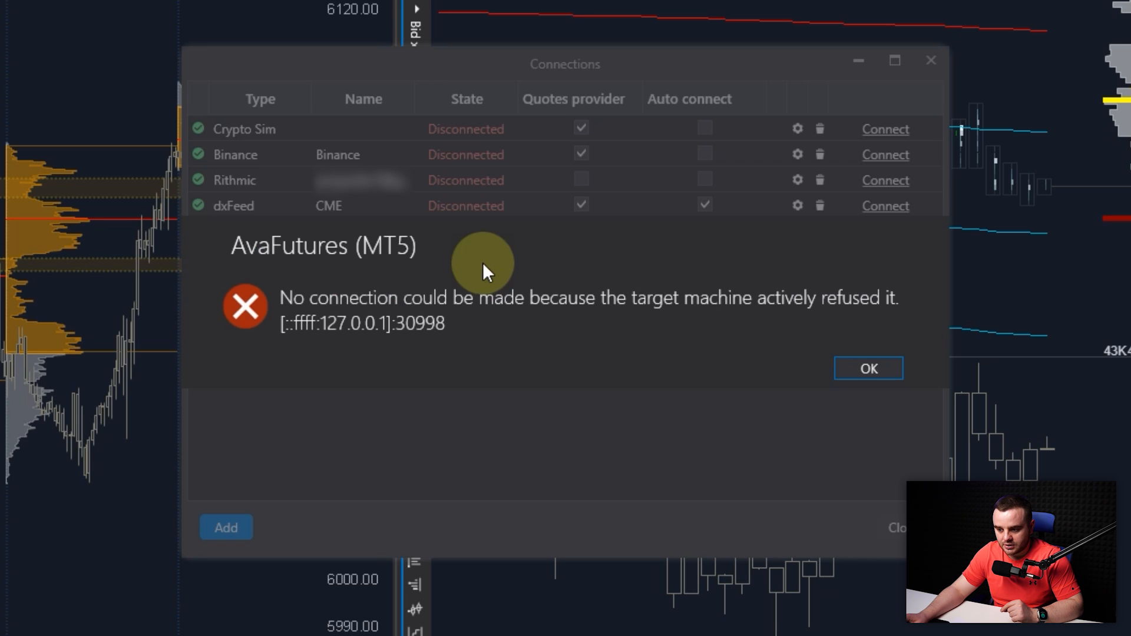
click(892, 370)
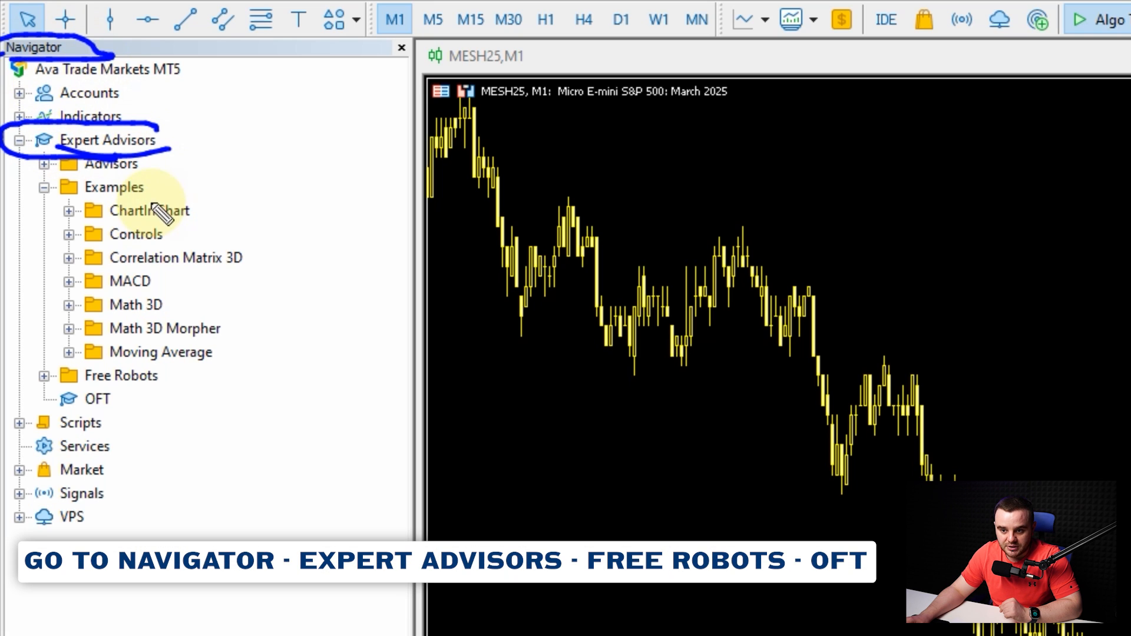
Select OFT under Free Robots and review its trading permissions, inputs and DLL import settings.
click(116, 376)
click(97, 399)
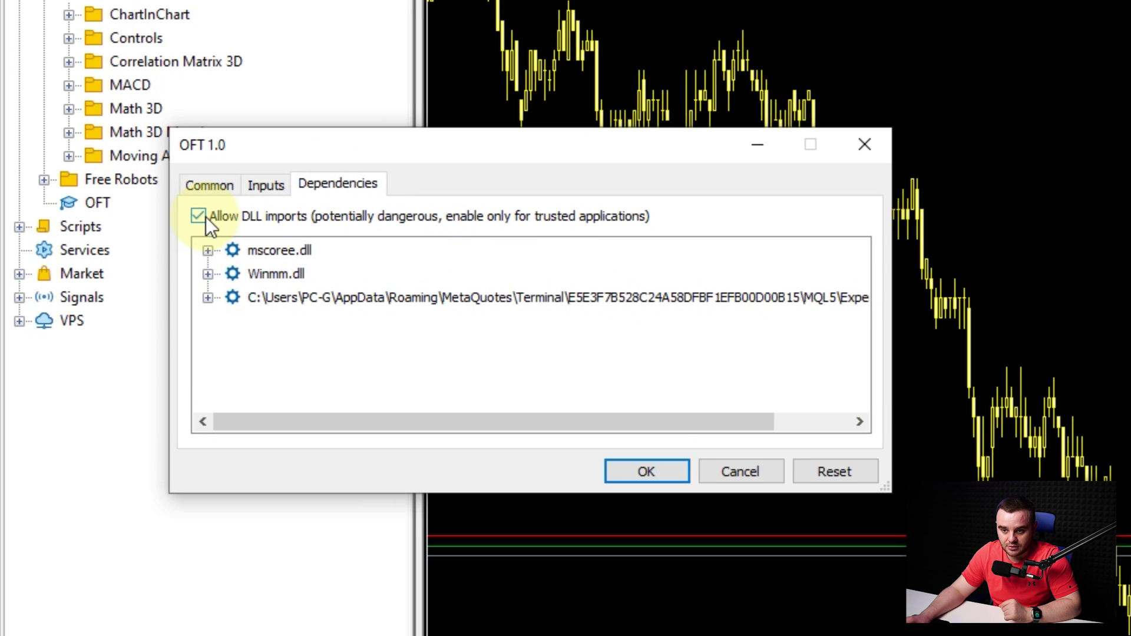
click(209, 185)
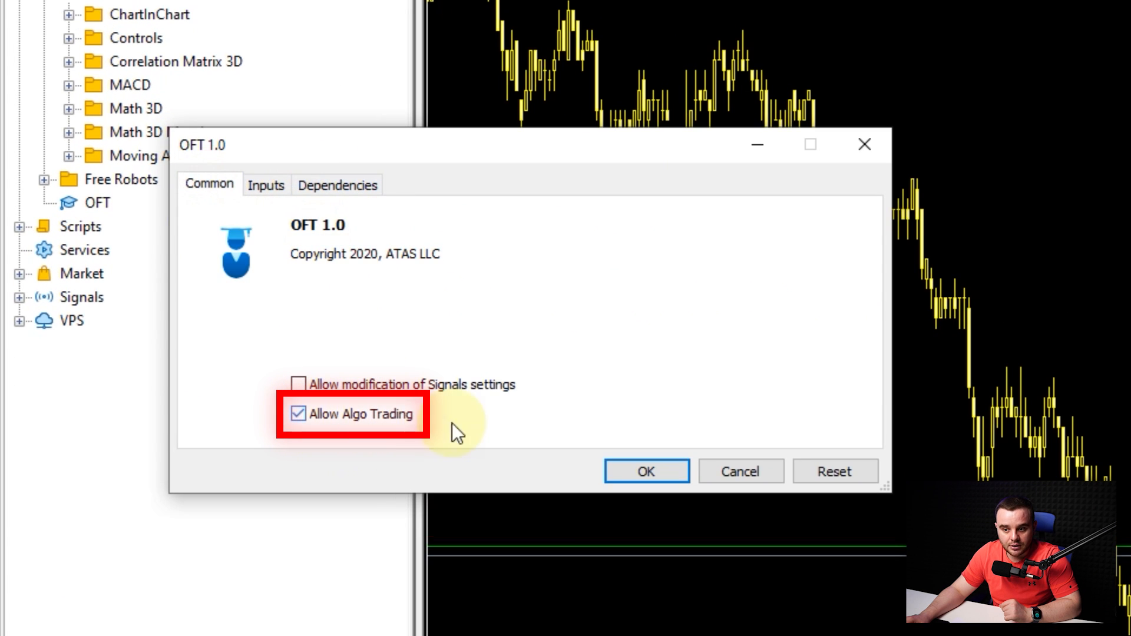
click(266, 186)
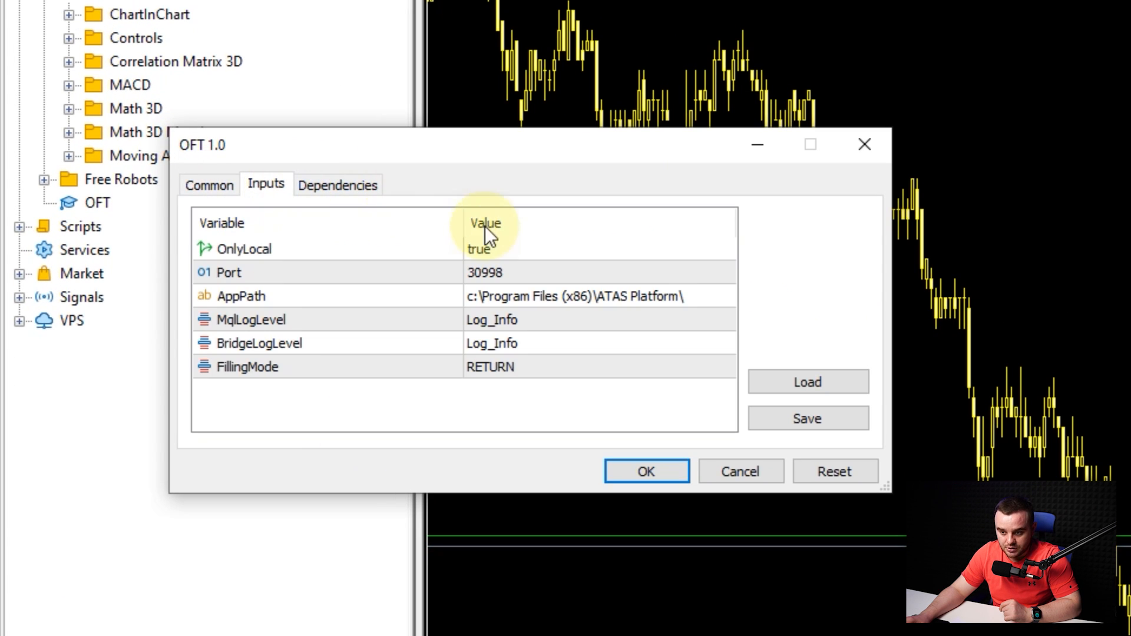
click(337, 185)
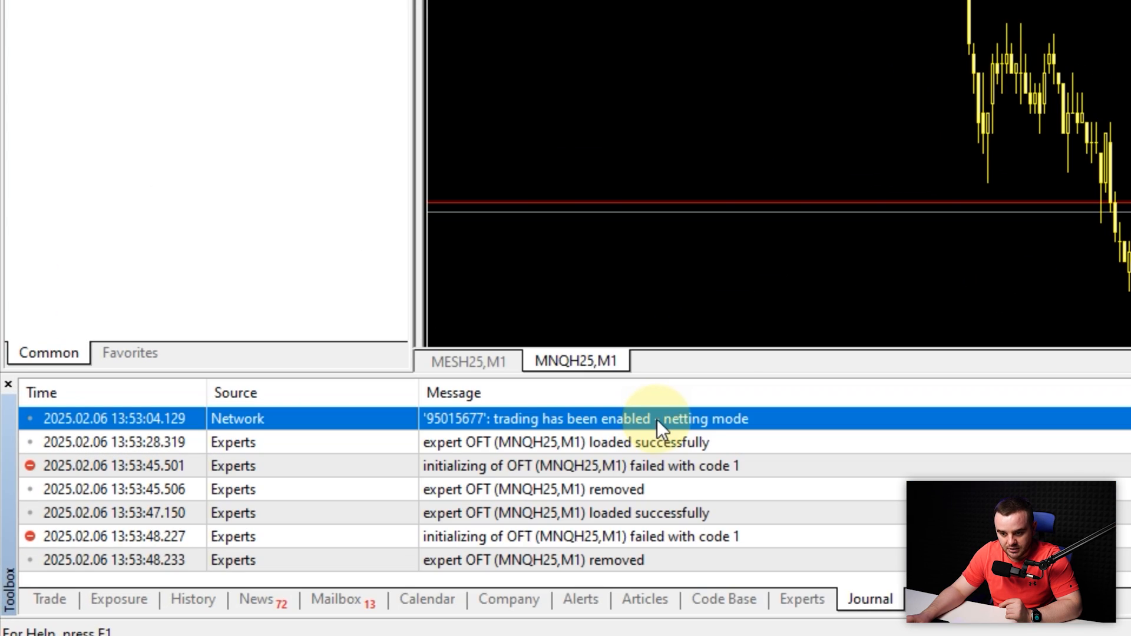
Check the journal entry on OFT loading, reopen OFT's properties and confirm them.
click(585, 440)
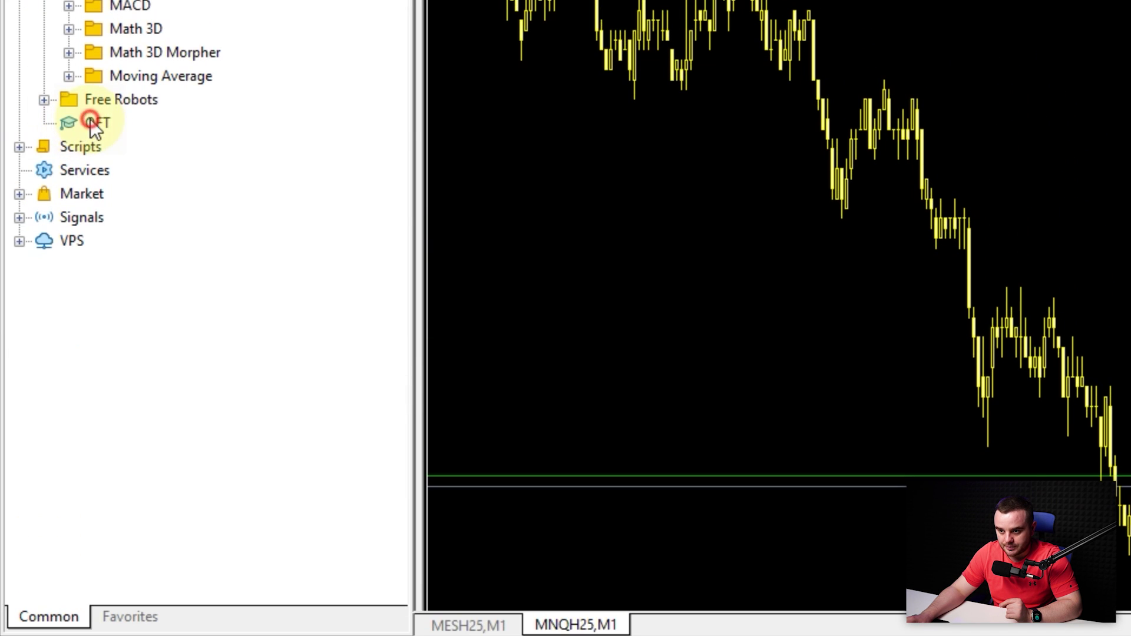
double_click(94, 124)
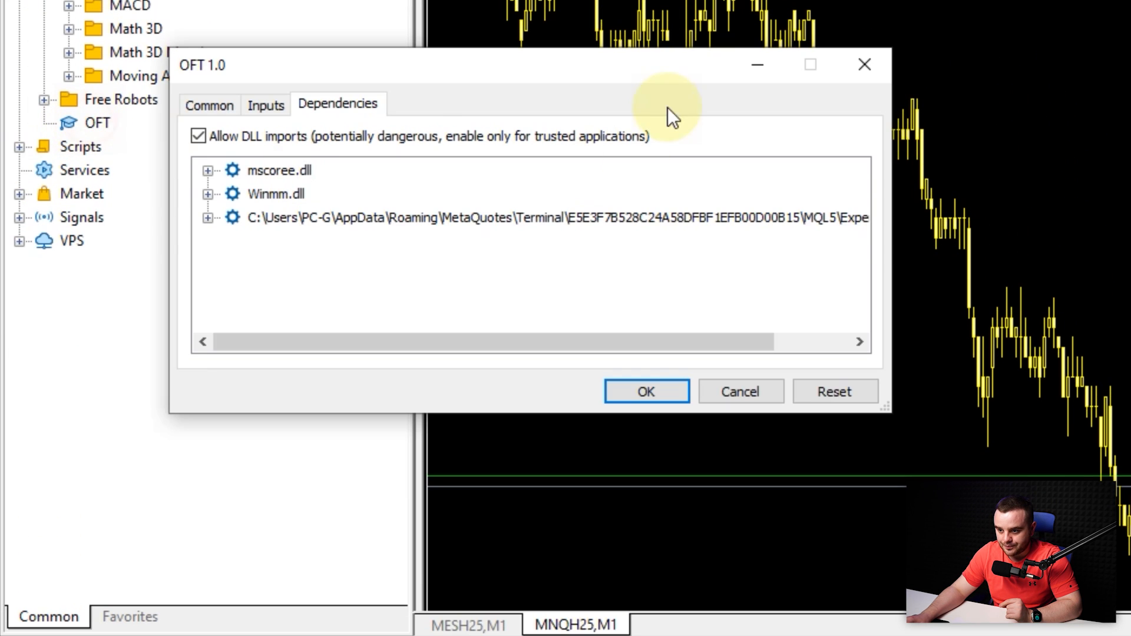
click(646, 391)
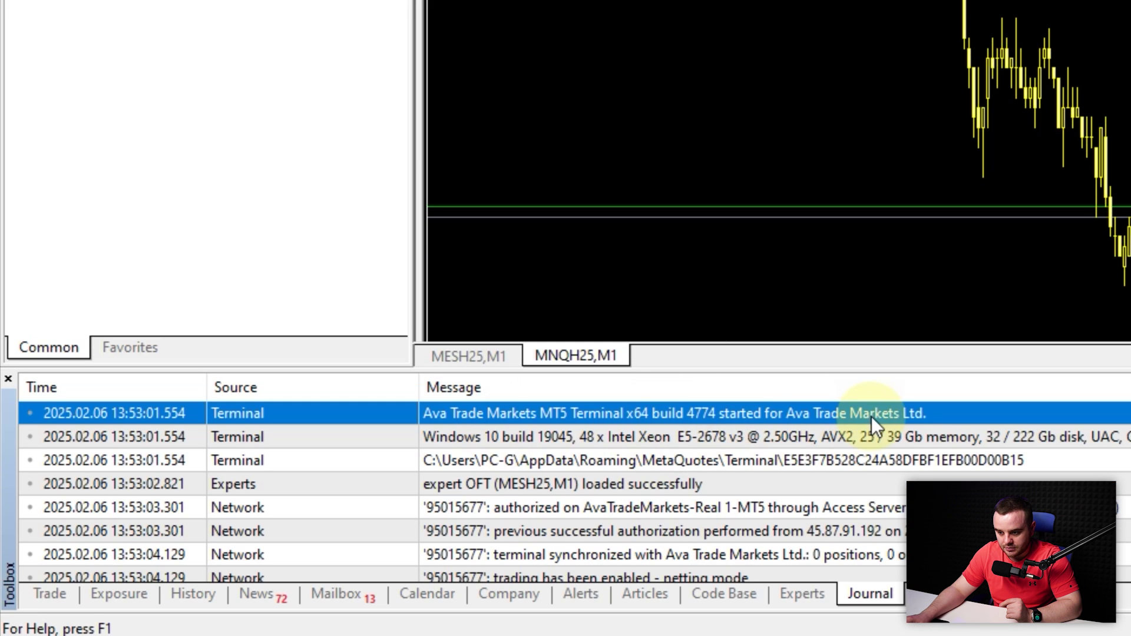
click(875, 440)
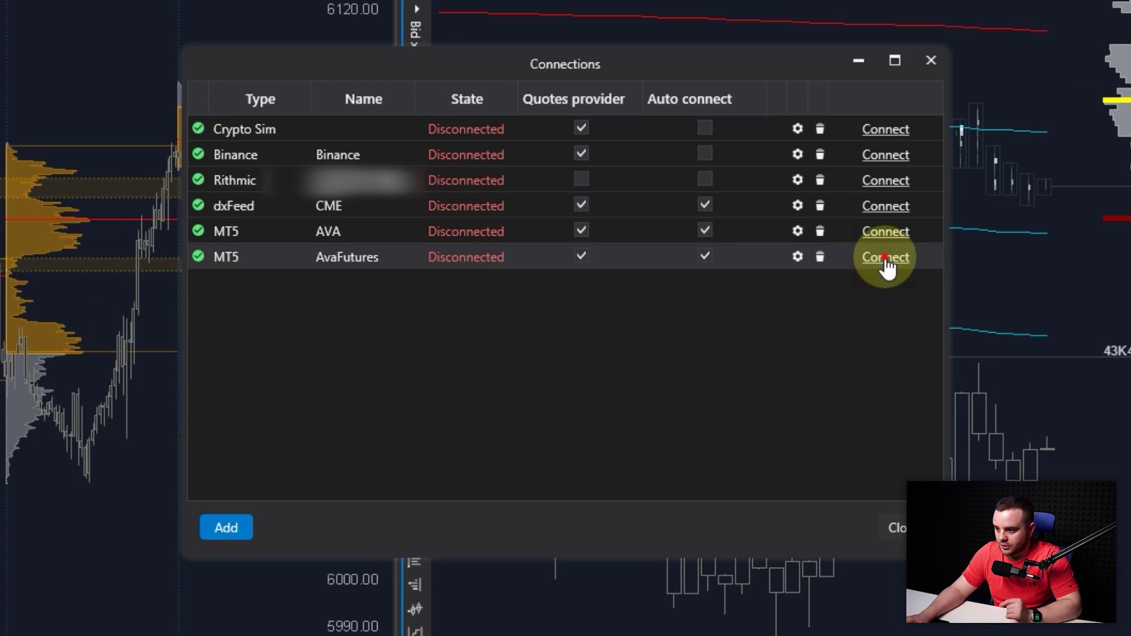
click(886, 256)
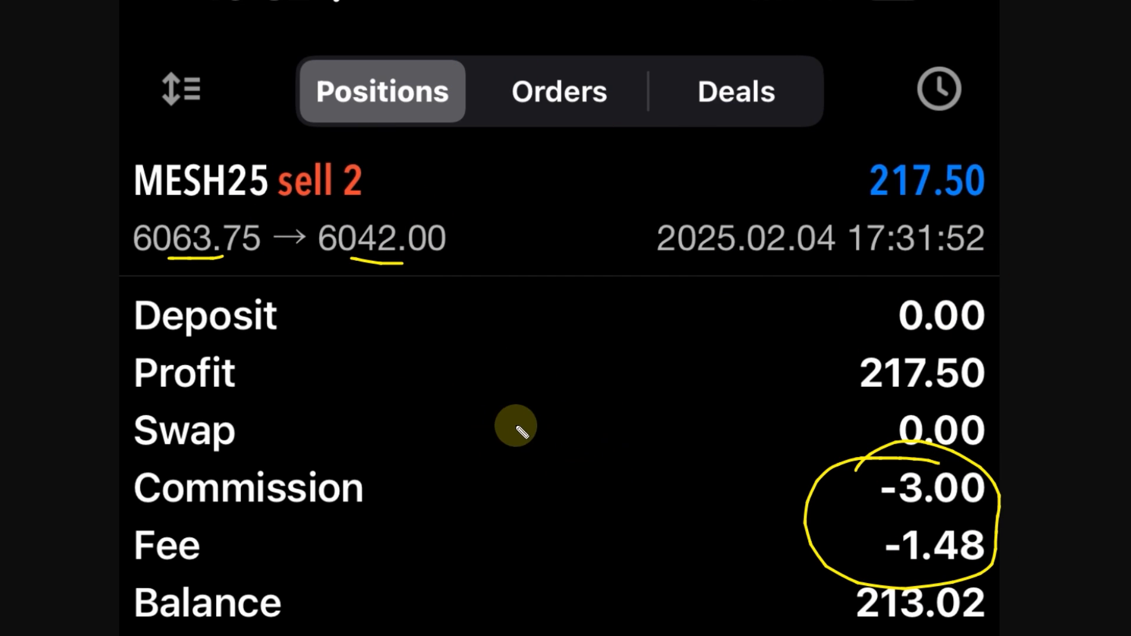
Clear the on-screen annotations over the NQH5 charts.
key(e)
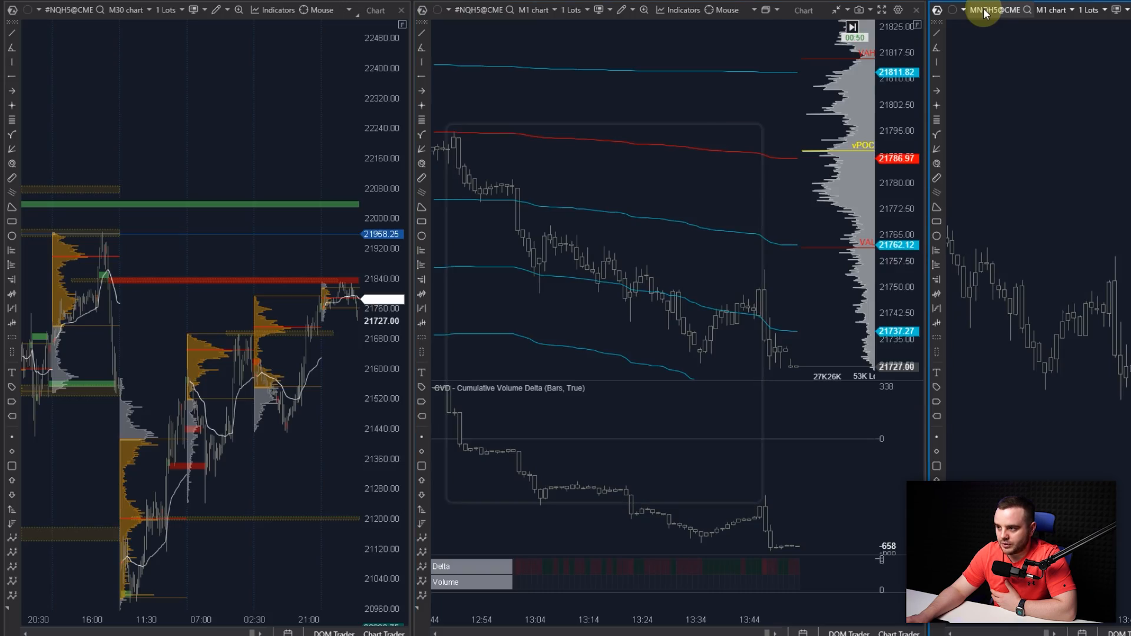
Review the Manage instruments list, rearrange chart panels, and close the list.
click(986, 12)
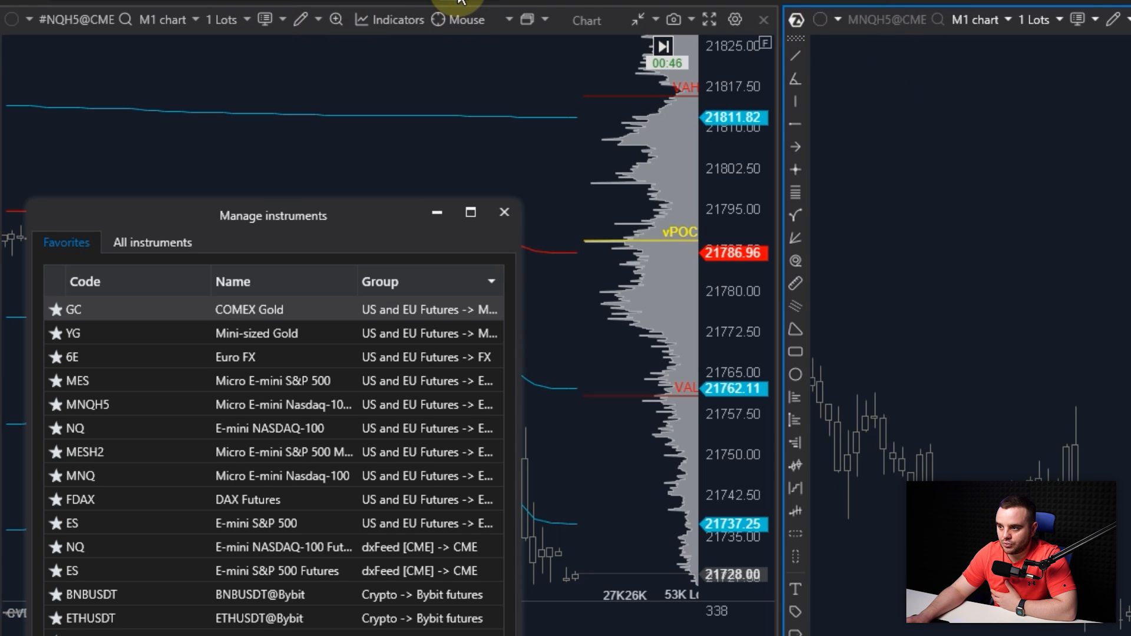
drag(30, 102, 61, 51)
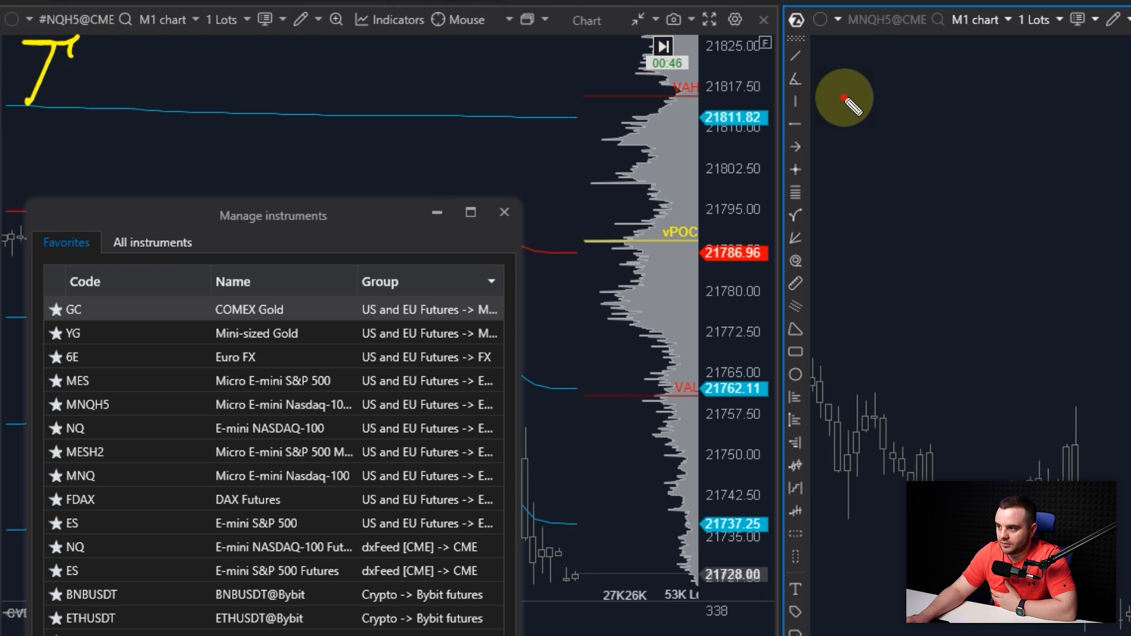
drag(843, 40, 884, 9)
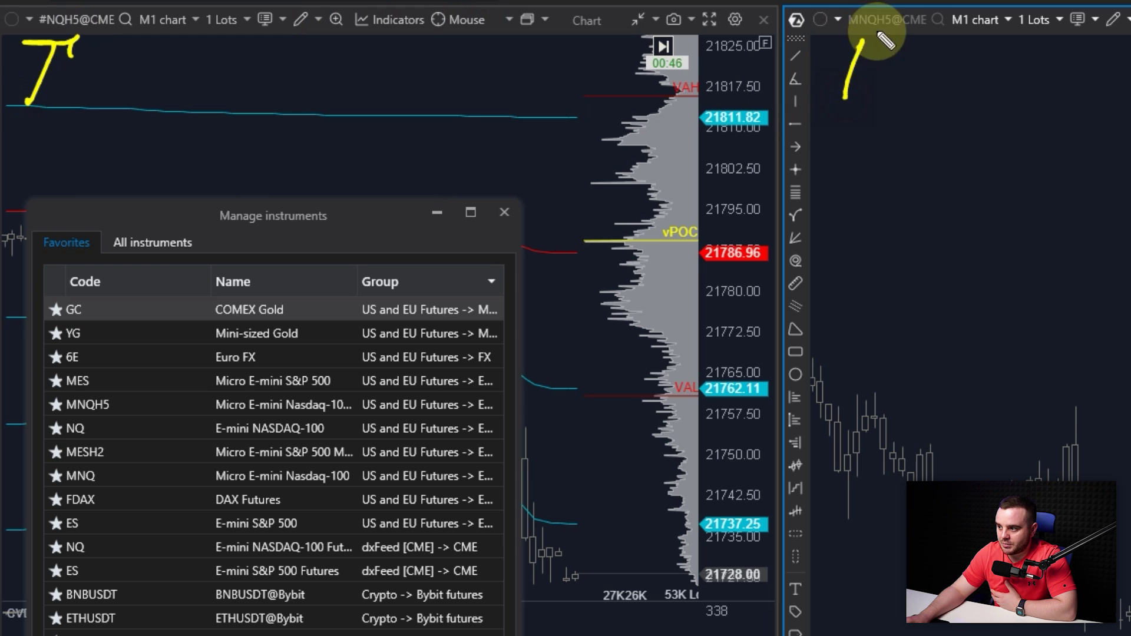
click(504, 212)
scroll(491, 393, down, 2)
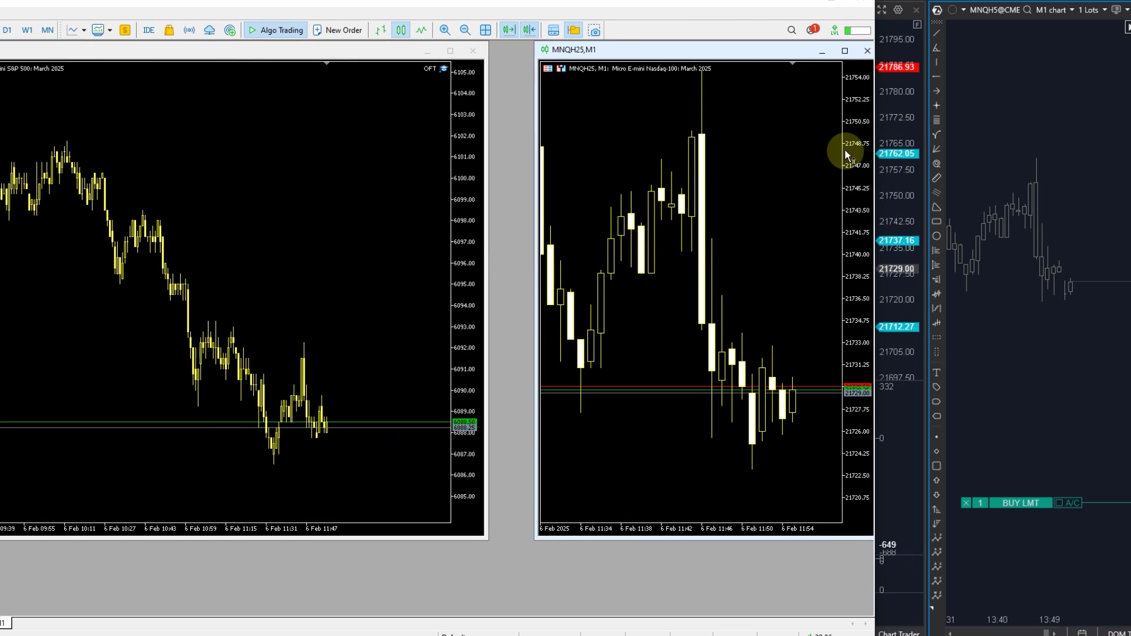
Rescale the MT5 price axis to show the buy limit, then place a 1-lot sell limit above price on MNQH5.
drag(846, 155, 843, 410)
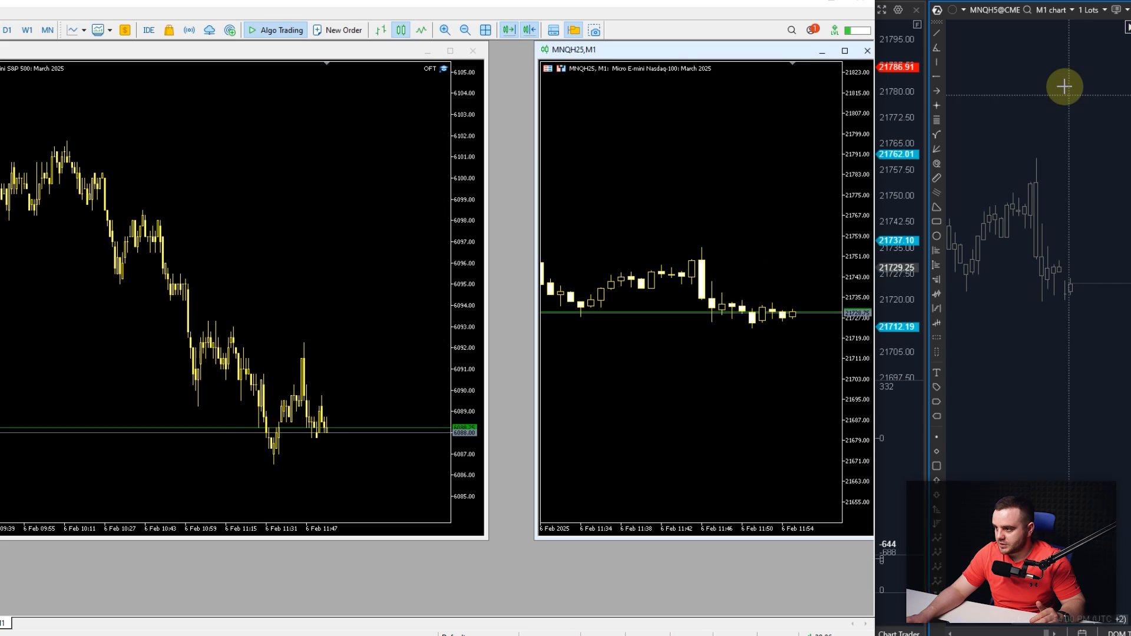
right_click(1033, 91)
click(1032, 90)
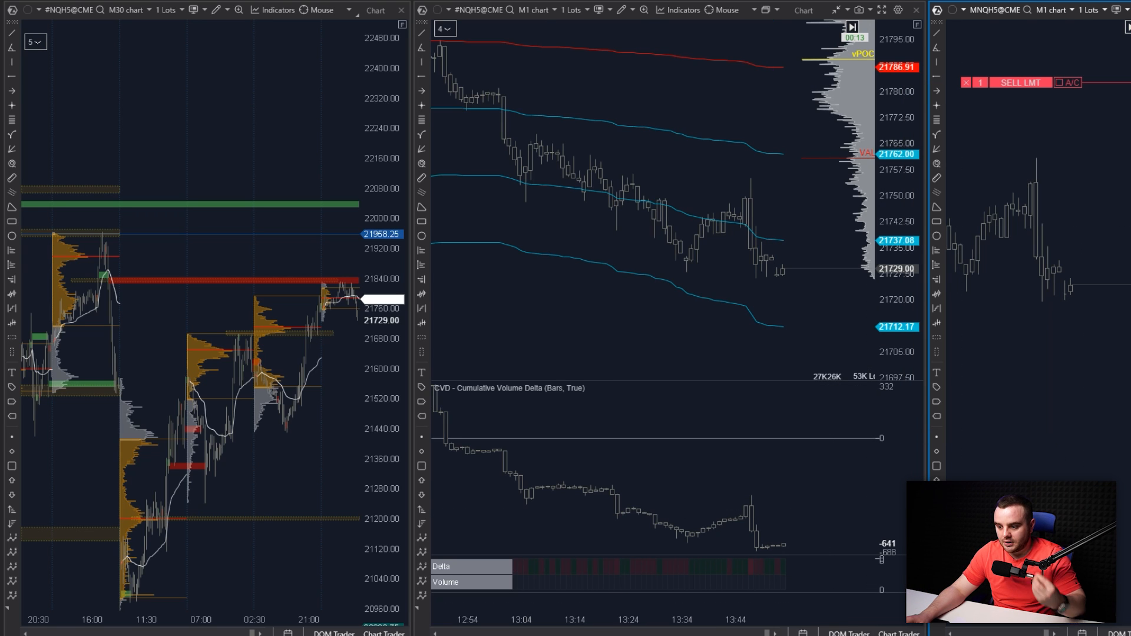